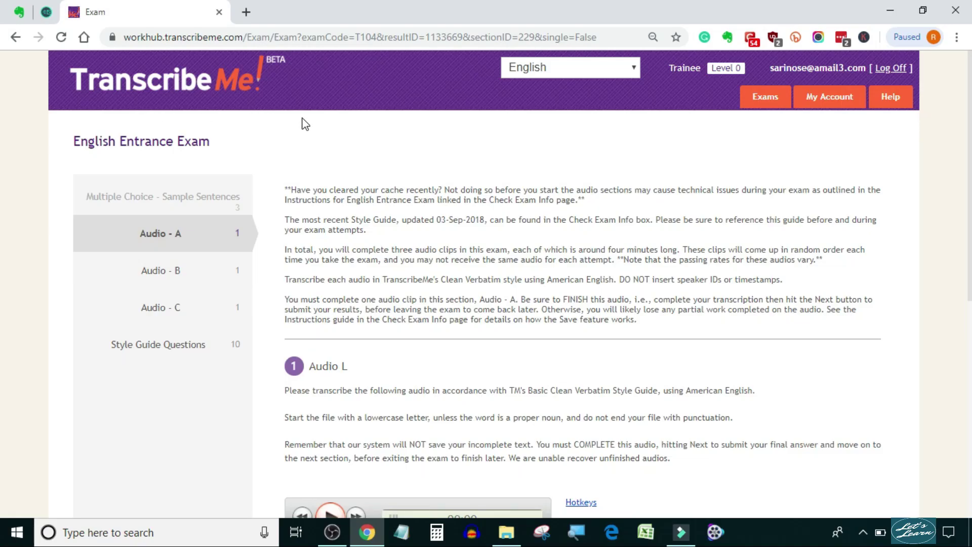
scroll(301, 124, "down", 3)
scroll(282, 221, "down", 2)
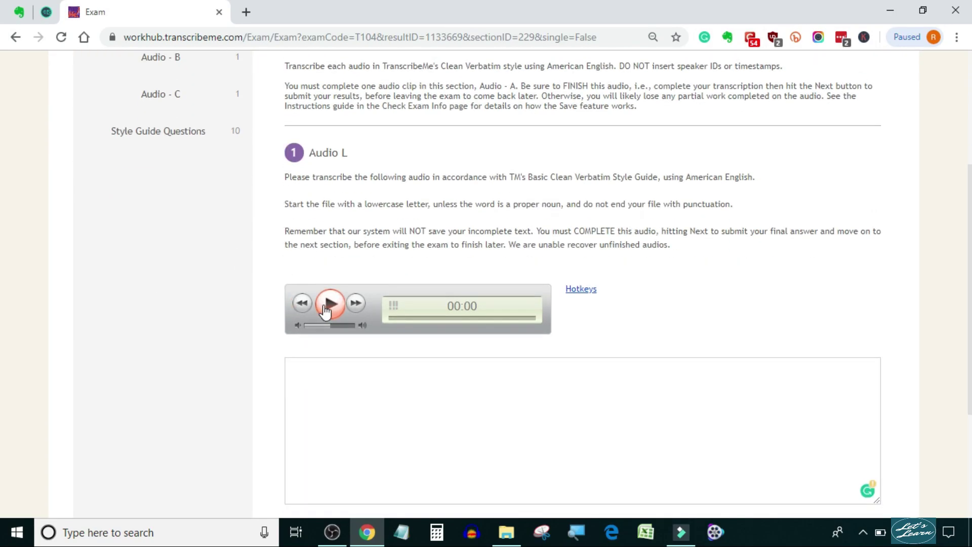
- Play the exam audio clip briefly and pause it at 00:08
left_click(332, 305)
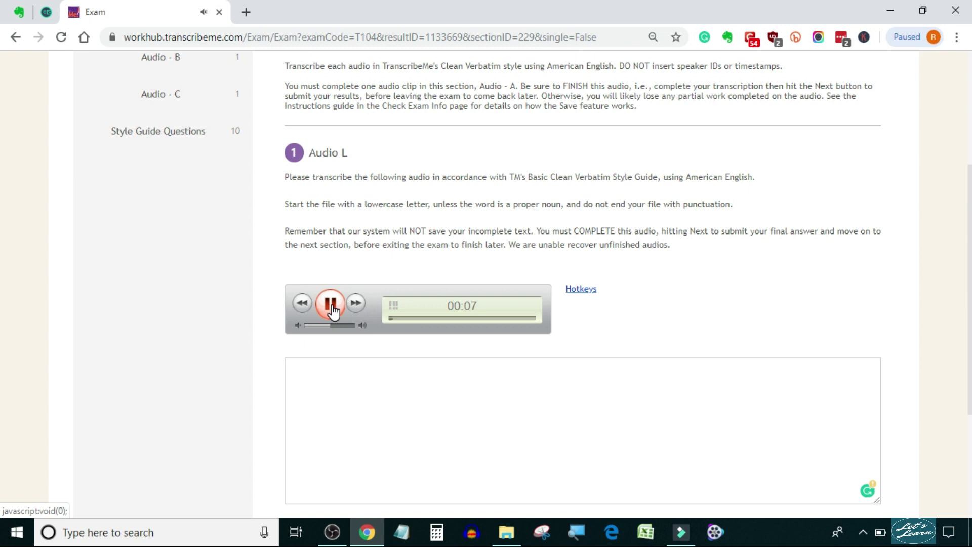
left_click(332, 305)
scroll(688, 300, "down", 1)
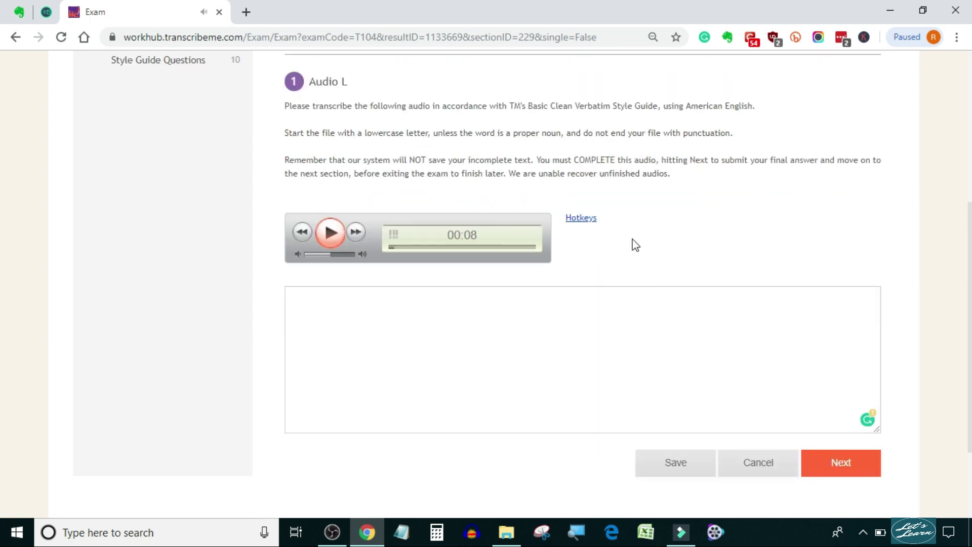
- Open and dismiss the browser page menu, then switch to OBS Studio
right_click(700, 215)
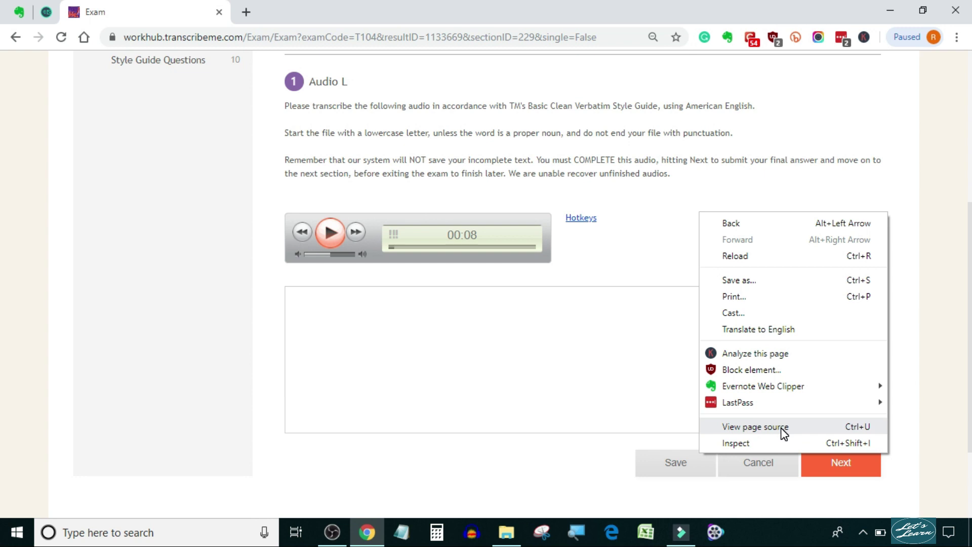
left_click(650, 234)
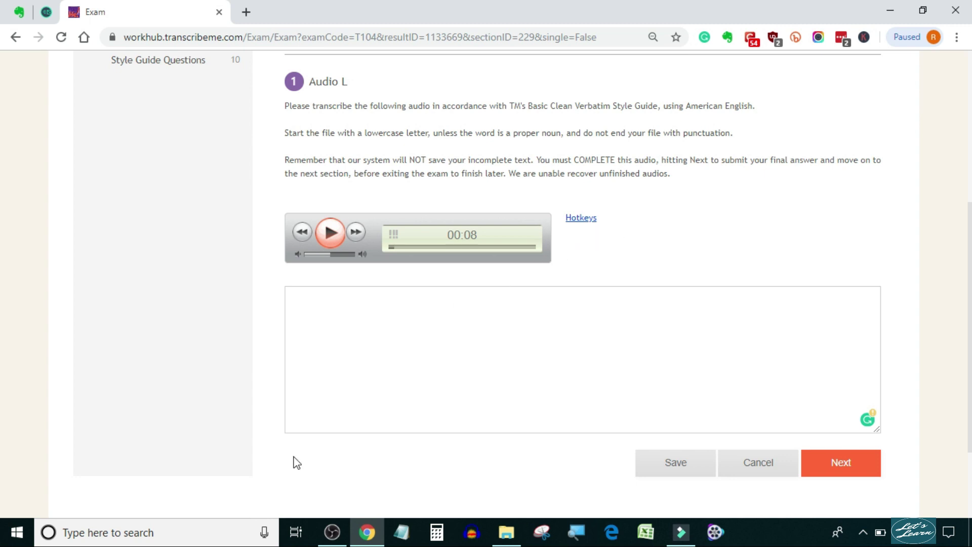
left_click(332, 531)
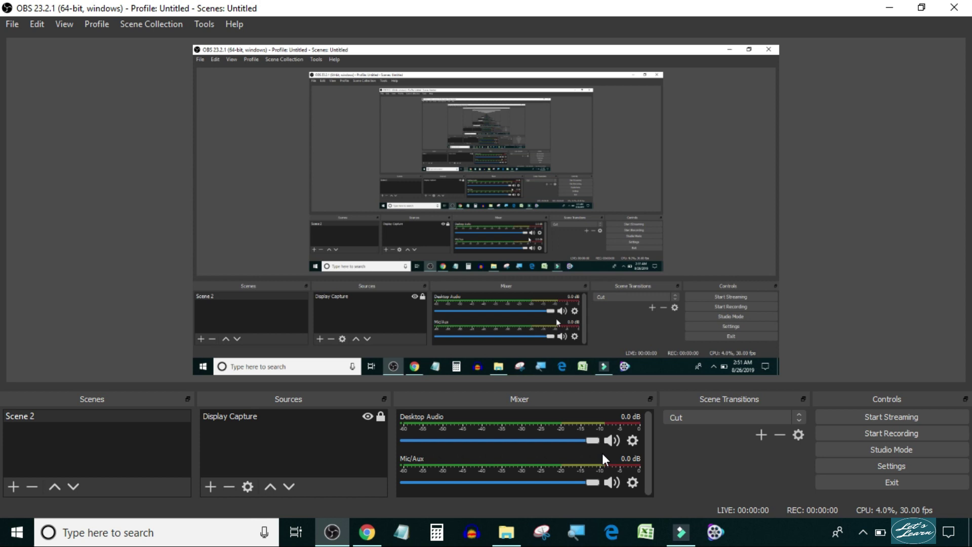
- Mute the Mic/Aux input, start recording, and return to the Chrome exam page
left_click(612, 482)
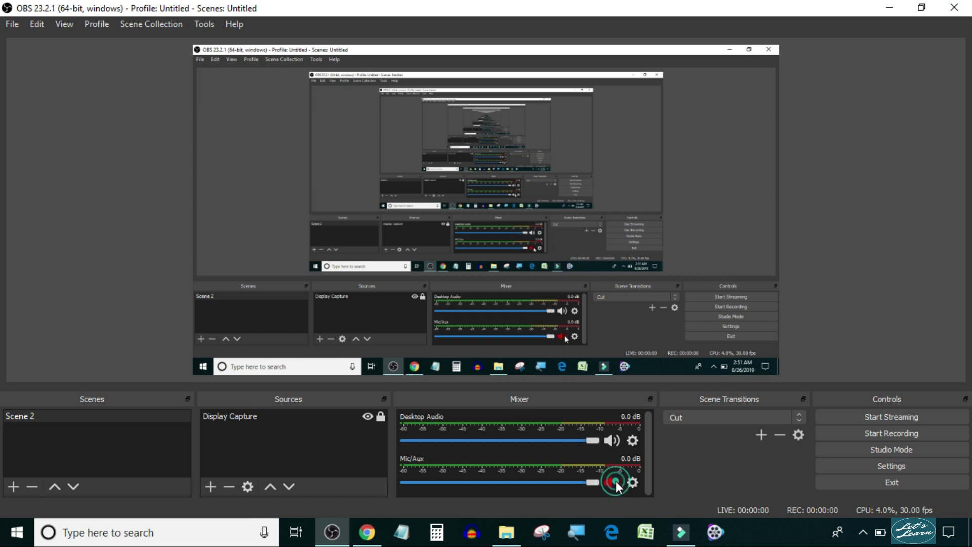
left_click(886, 435)
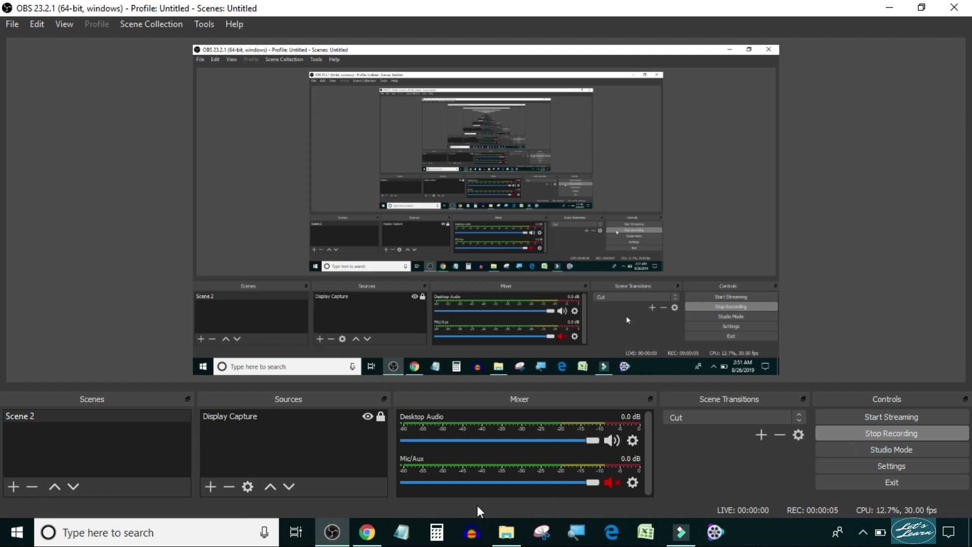
left_click(367, 532)
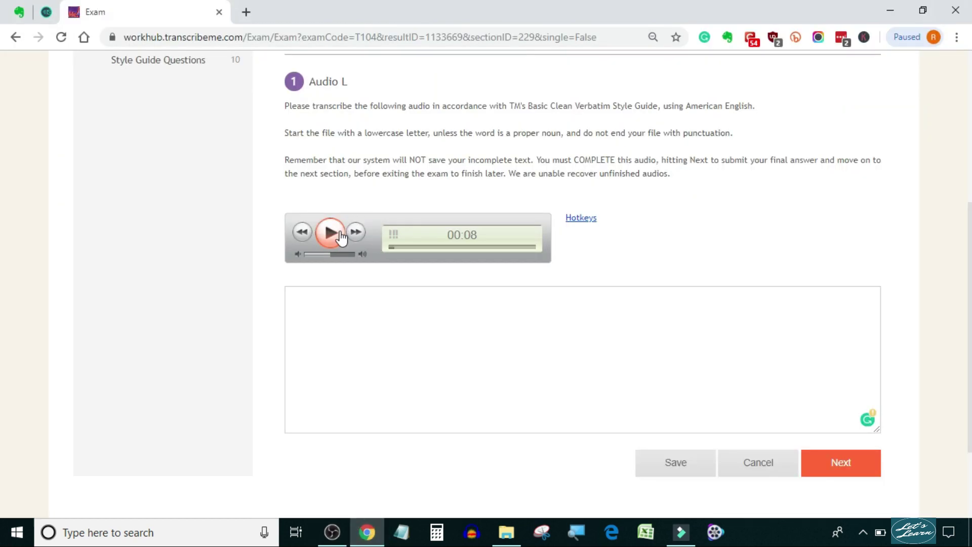
- Play the exam clip, check the system speaker volume, and return to OBS
left_click(330, 231)
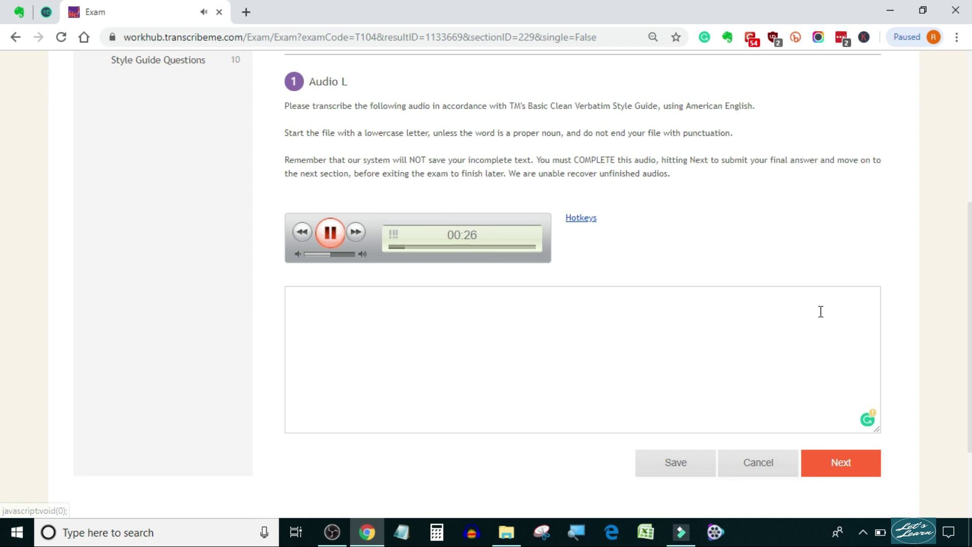
left_click(864, 532)
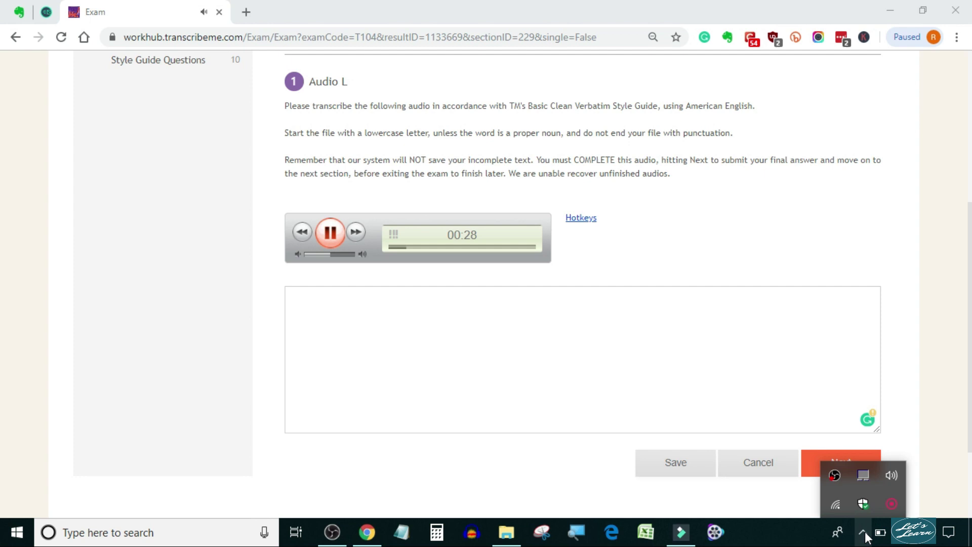
left_click(892, 476)
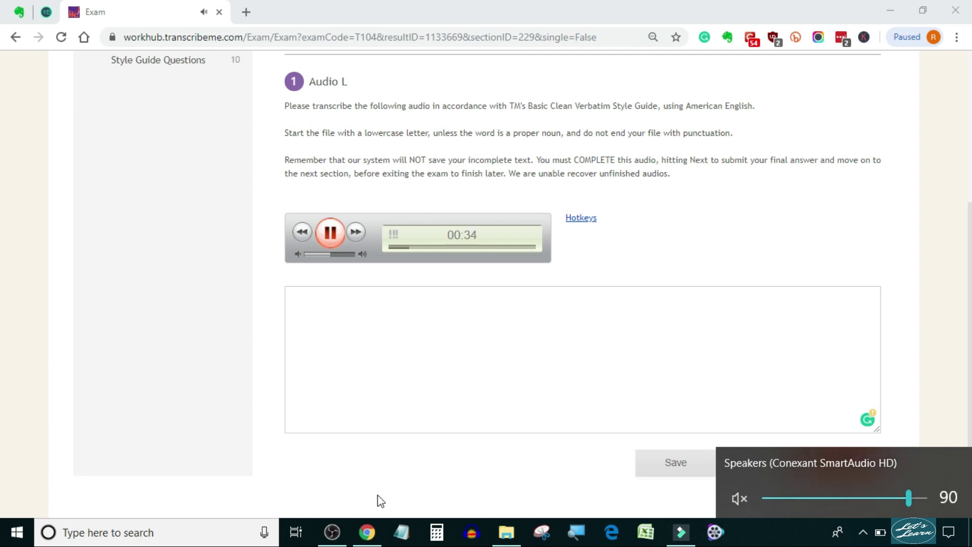
left_click(332, 531)
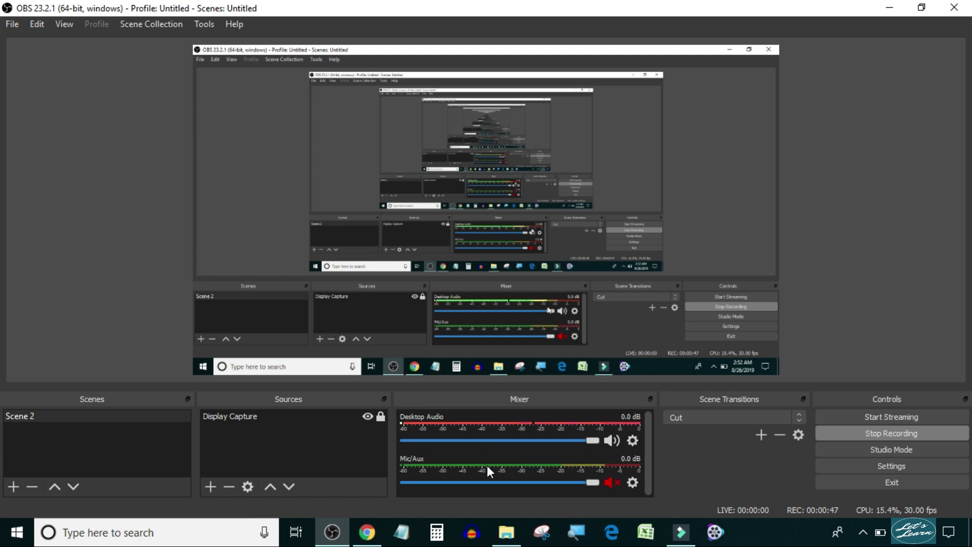
- Return to the exam page and pause the clip at 01:03
left_click(369, 532)
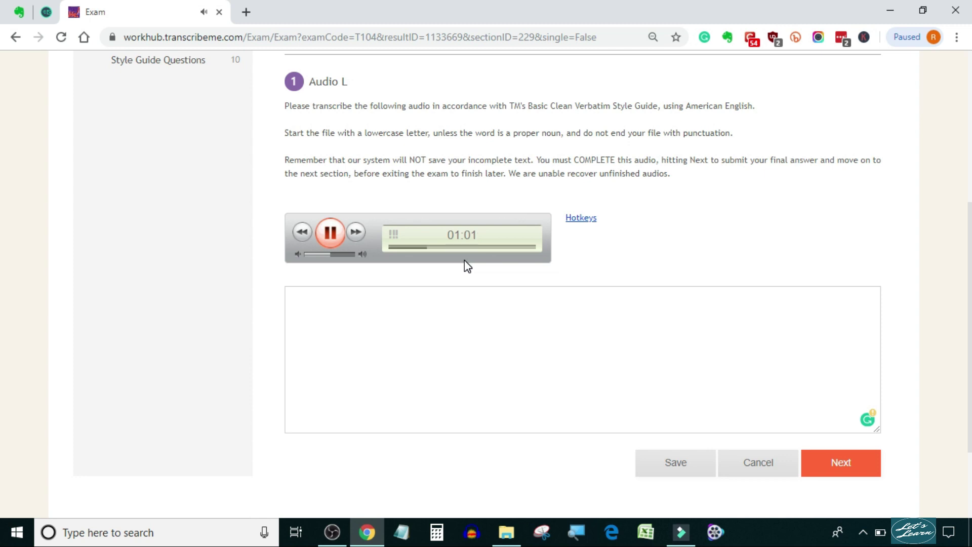
left_click(330, 232)
- Stop the OBS recording and open its recordings folder via File > Show Recordings
left_click(331, 531)
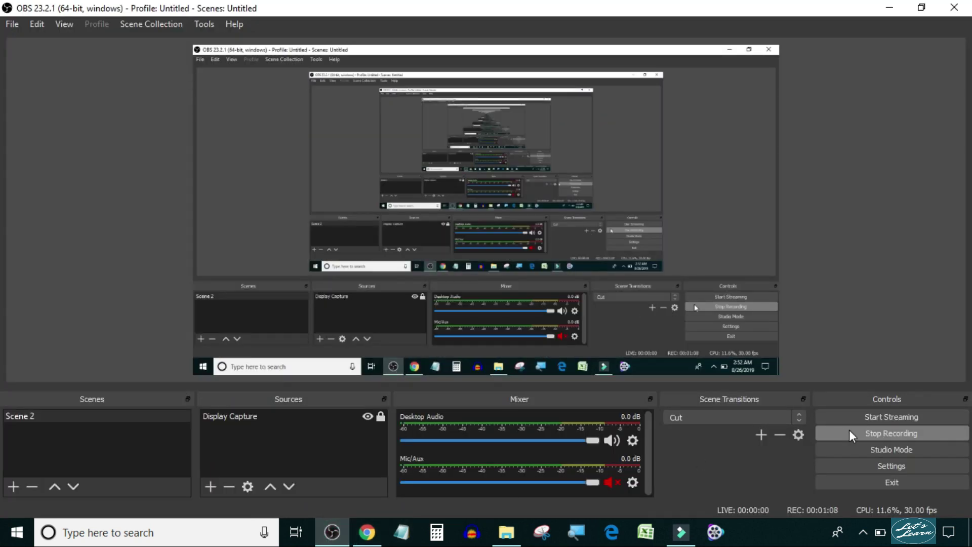
left_click(878, 432)
left_click(12, 24)
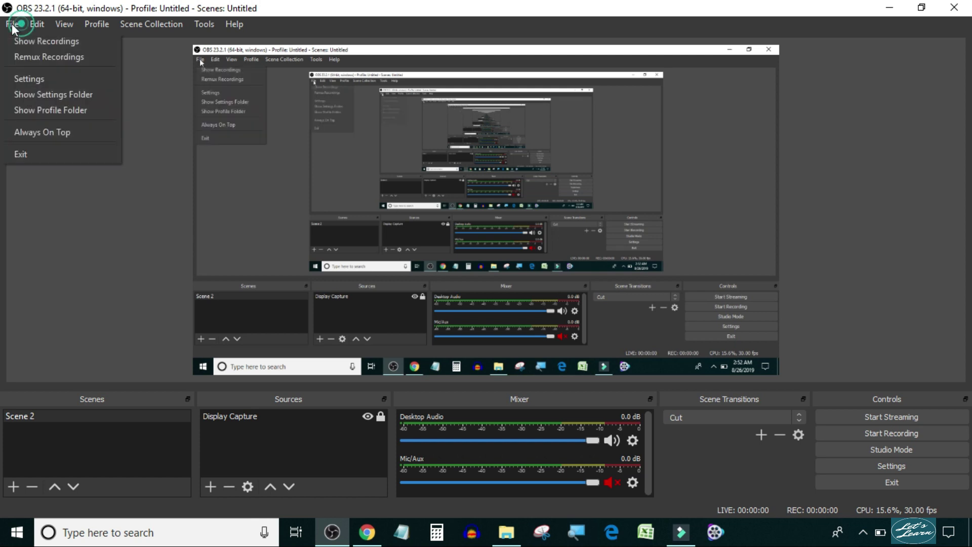
left_click(30, 41)
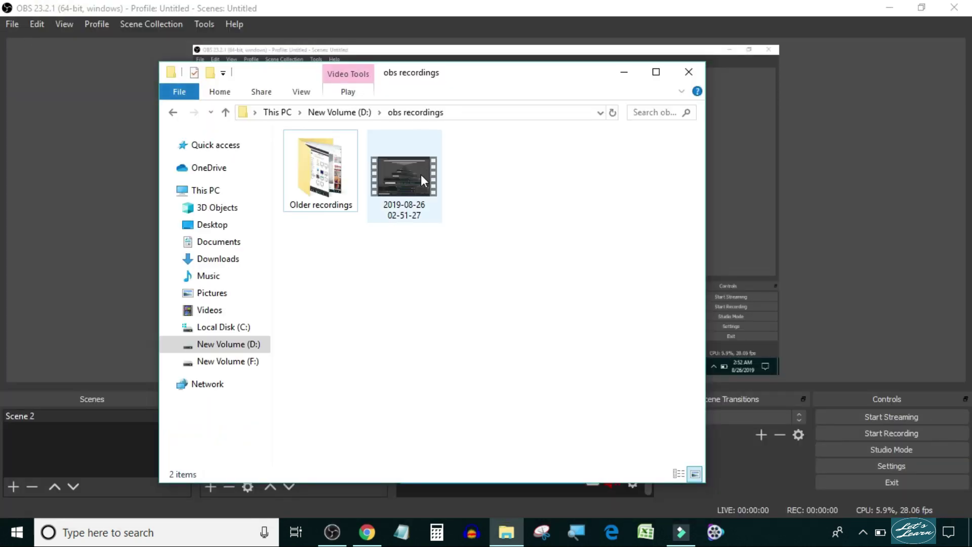
- Rename the new MP4 to 'recording', close Explorer, and minimize OBS
right_click(406, 204)
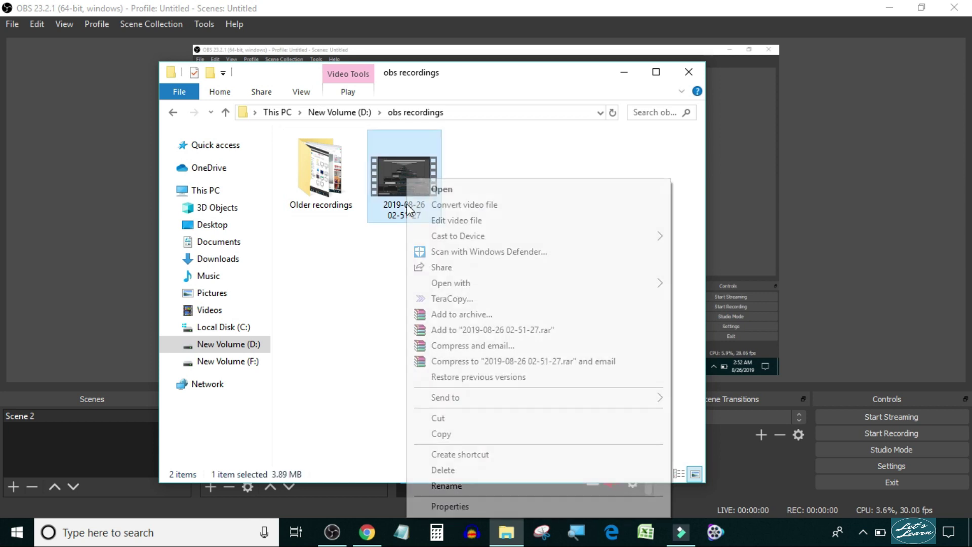
left_click(471, 485)
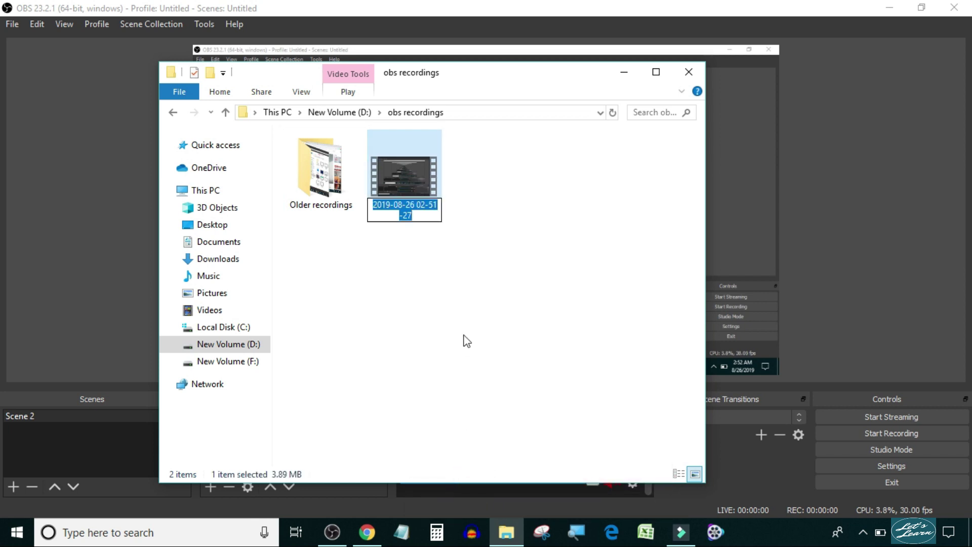
type("recordi")
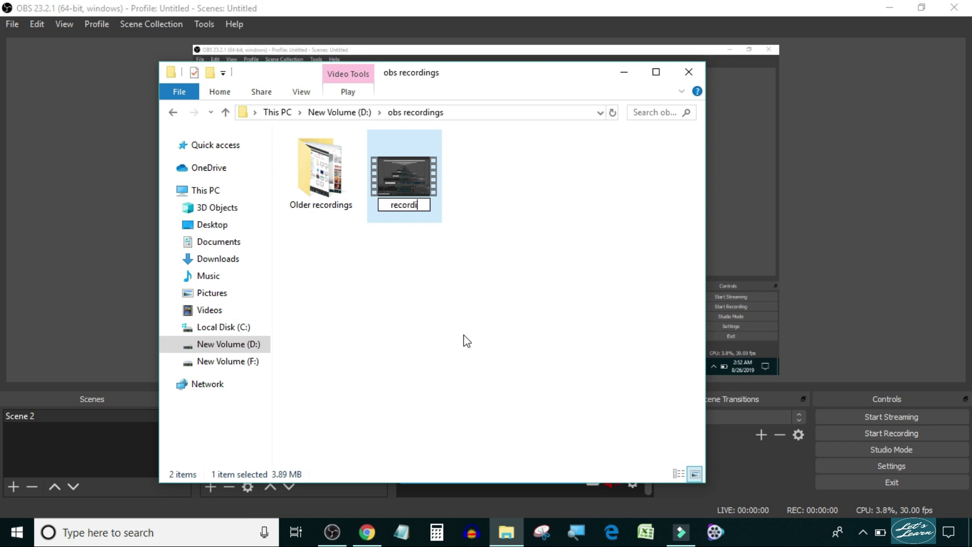
type("ng")
left_click(467, 340)
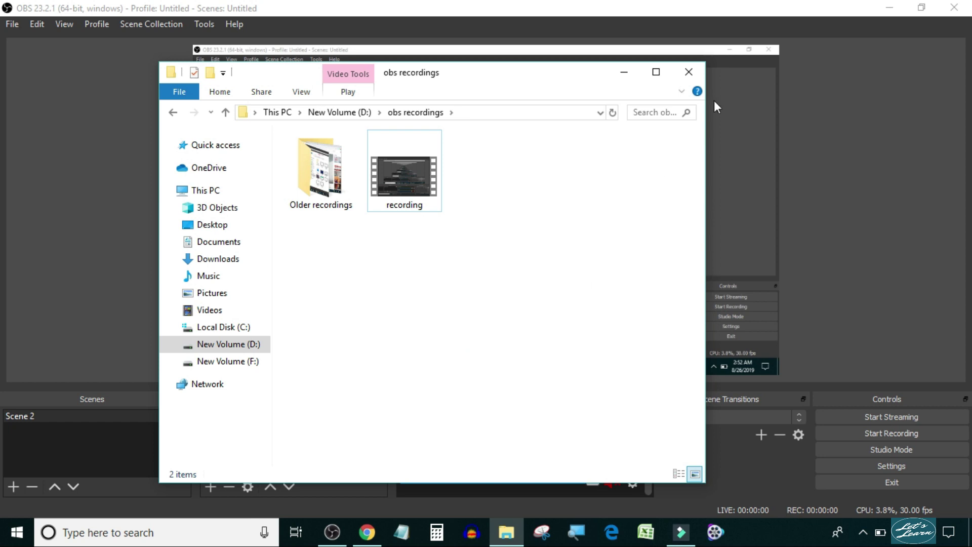
left_click(690, 70)
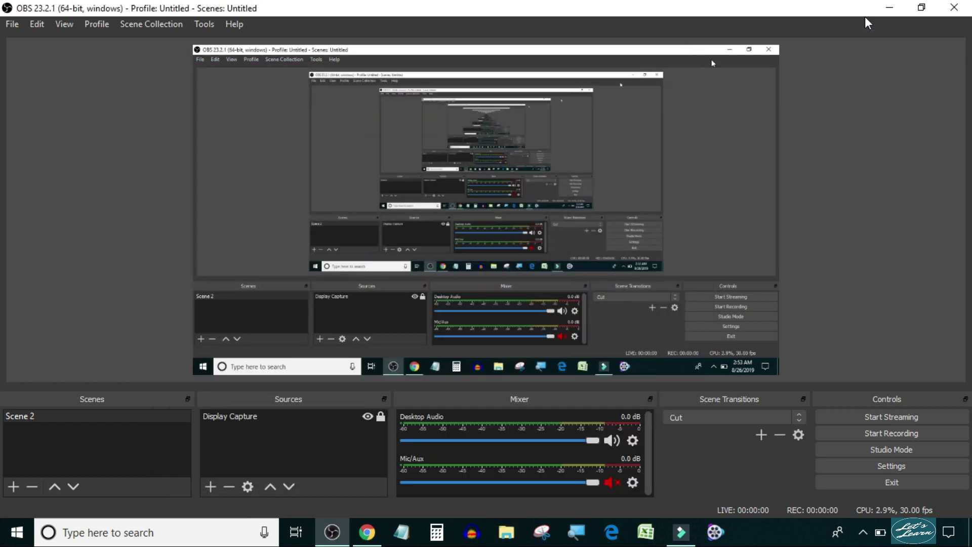
left_click(889, 11)
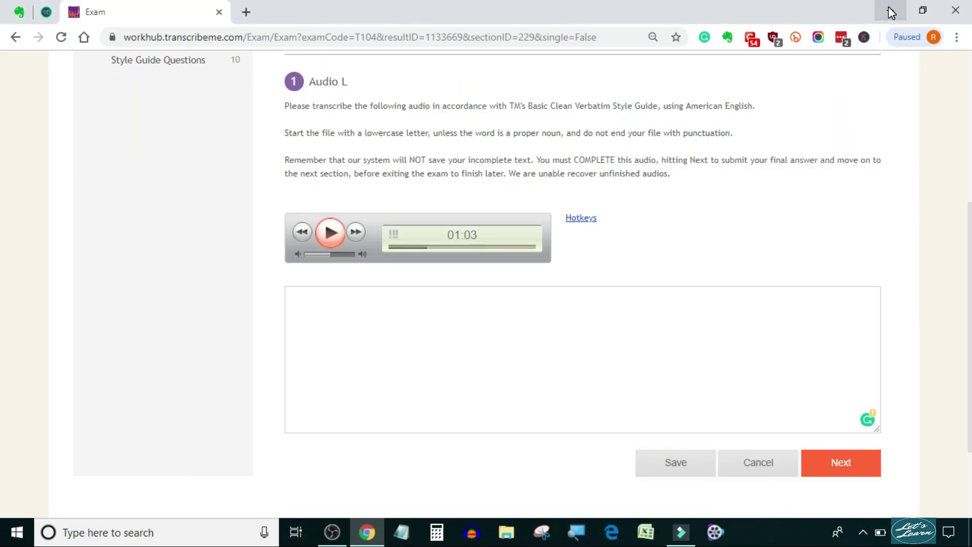
- Import the 'recording' file through Import Media Files and add it to the timeline
left_click(680, 531)
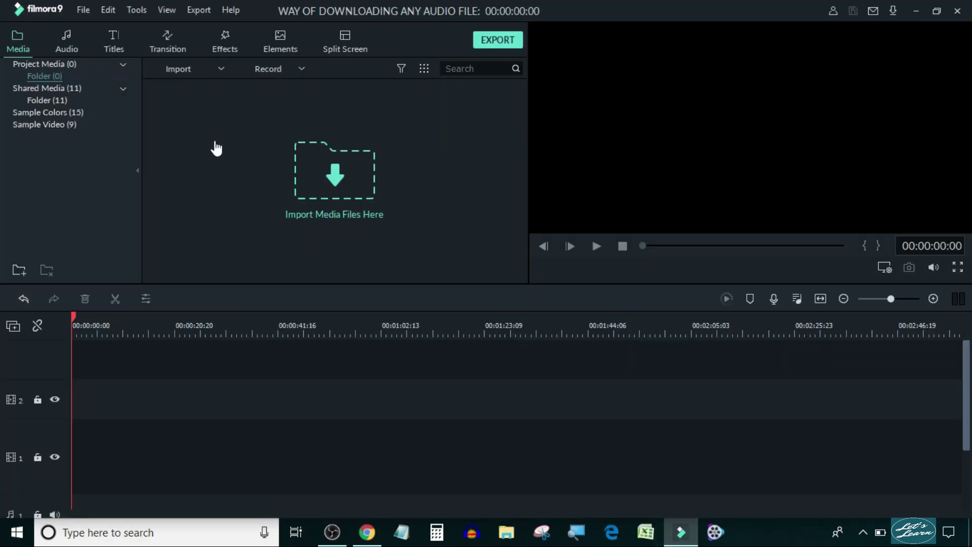
left_click(207, 72)
left_click(206, 87)
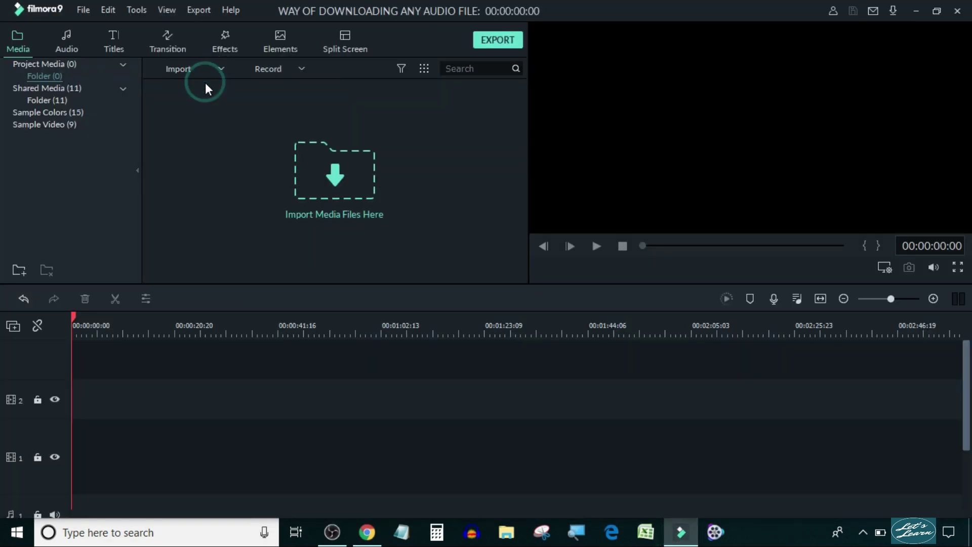
left_click(244, 122)
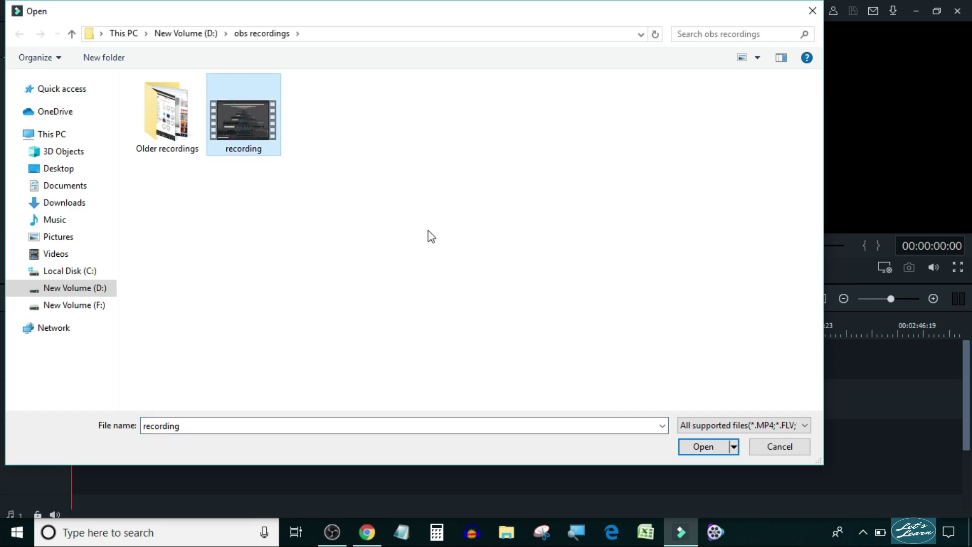
left_click(702, 446)
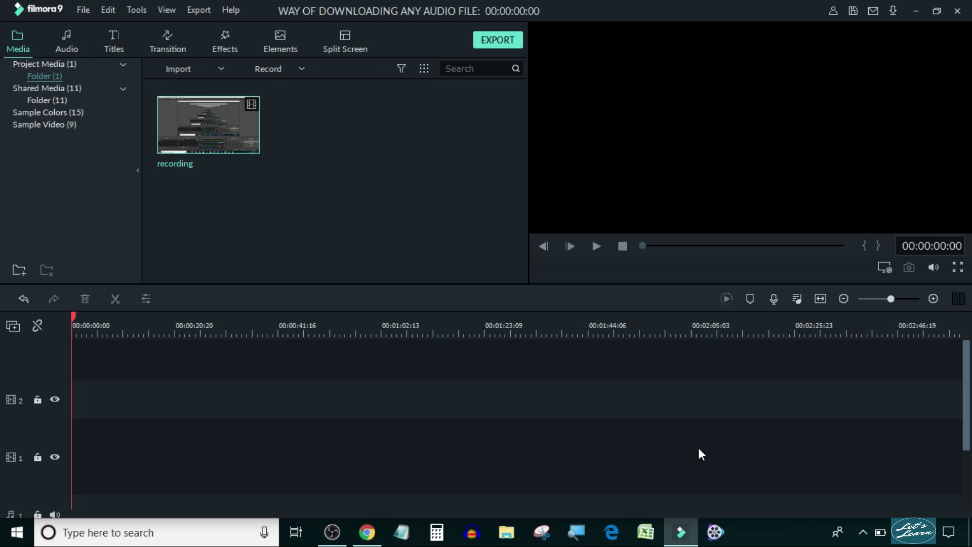
left_click(207, 124)
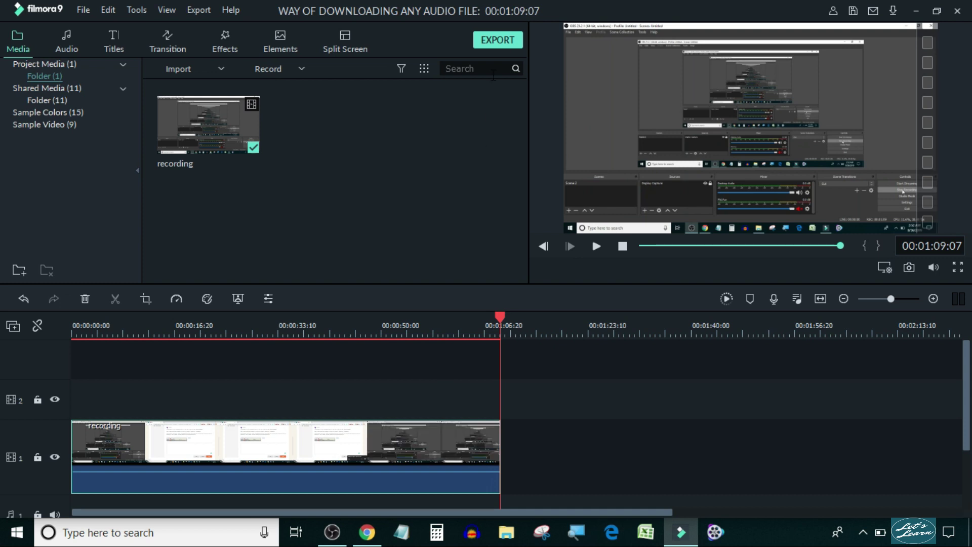
- Export the project as an MP3 named 'final audio' and open its target folder
left_click(494, 39)
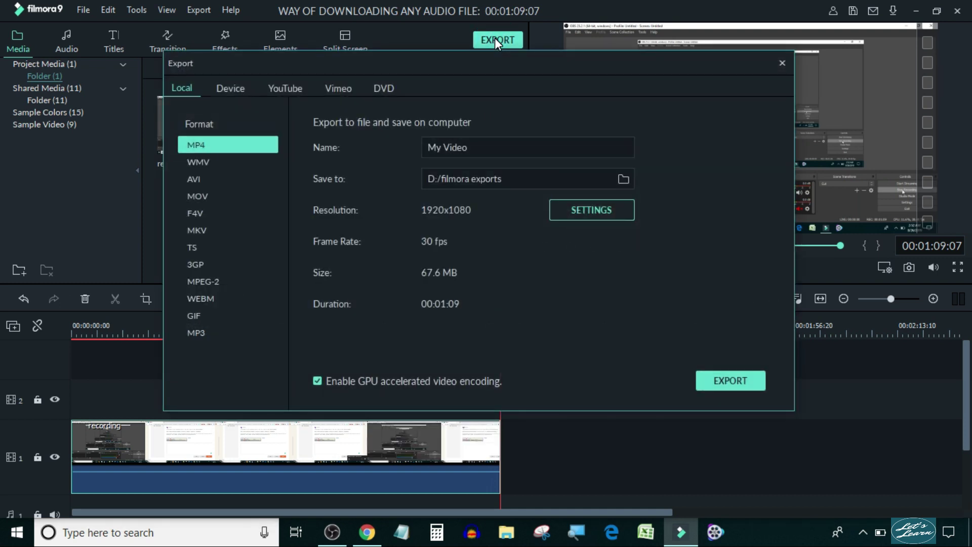
left_click(199, 333)
double_click(520, 145)
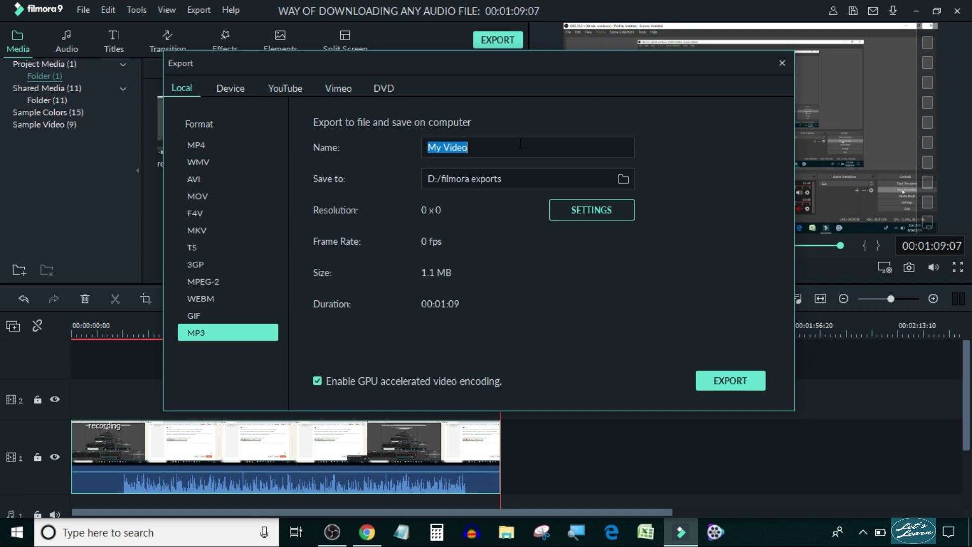
type("final audi")
type("o")
left_click(738, 381)
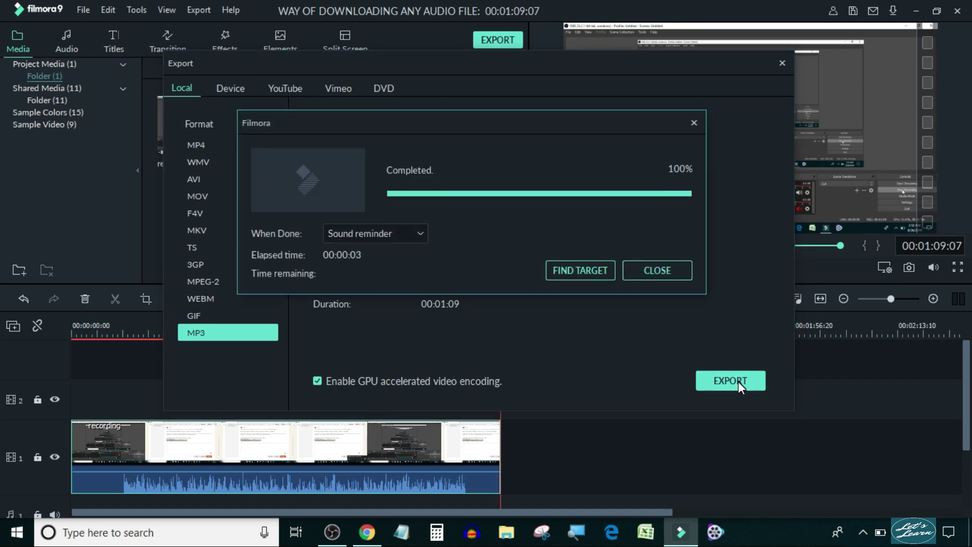
left_click(581, 271)
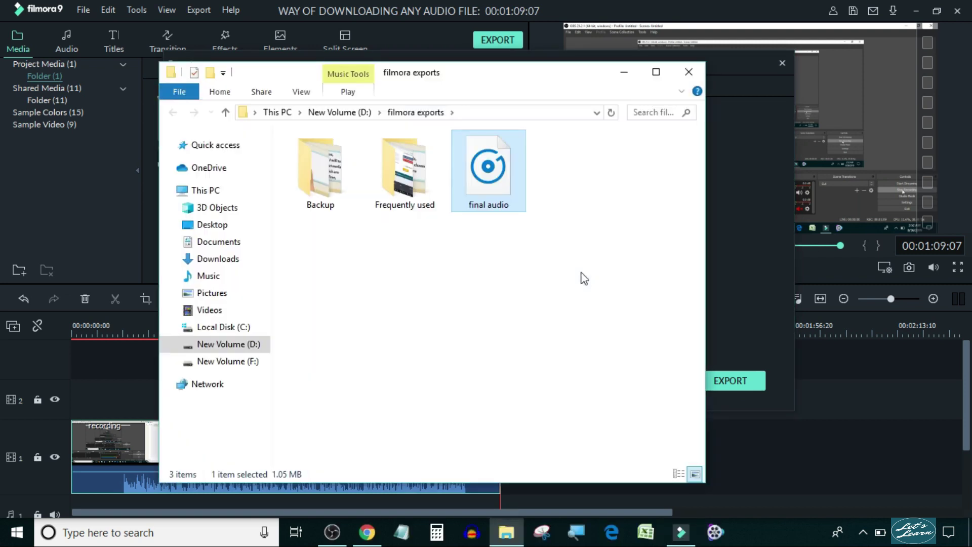
- Play 'final audio' in Groove Music, check the tray volume, and pause at 0:17
double_click(496, 186)
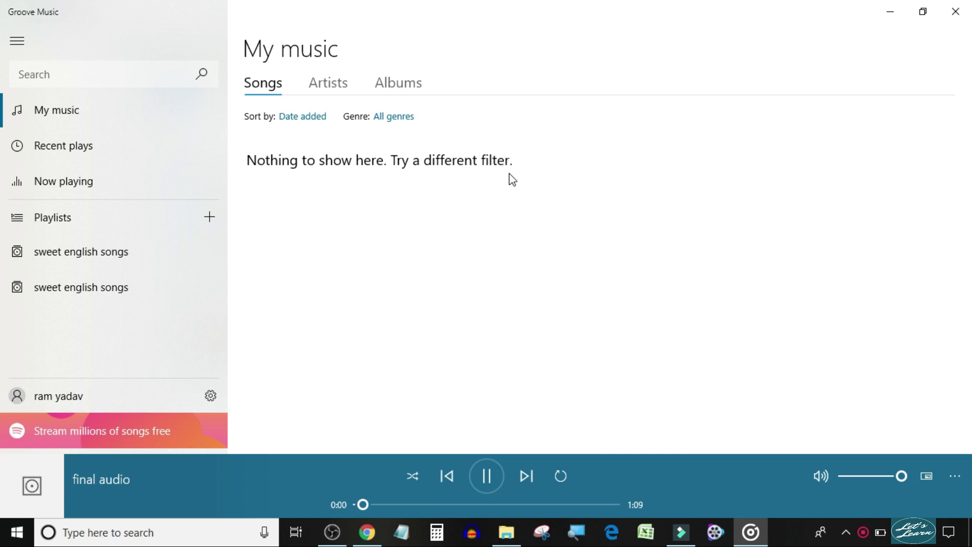
left_click(845, 531)
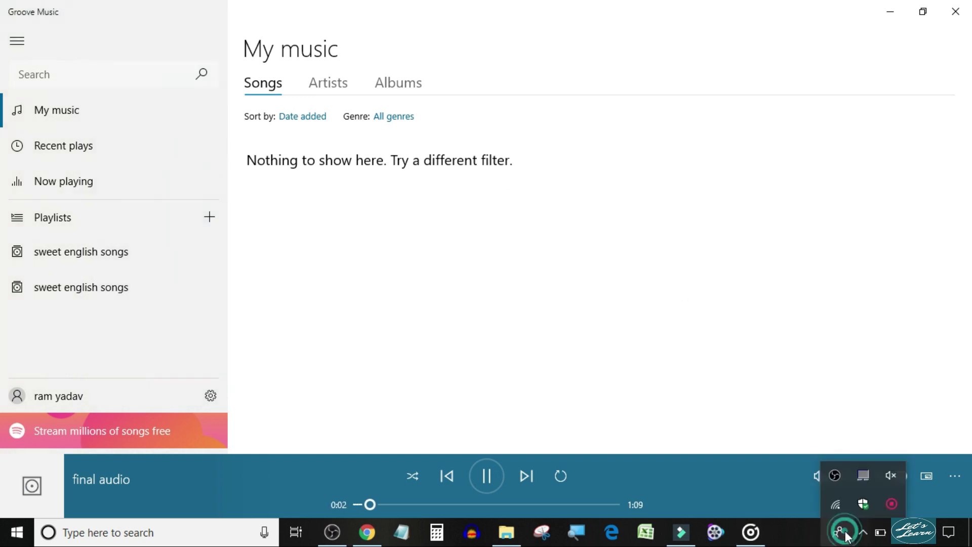
left_click(891, 474)
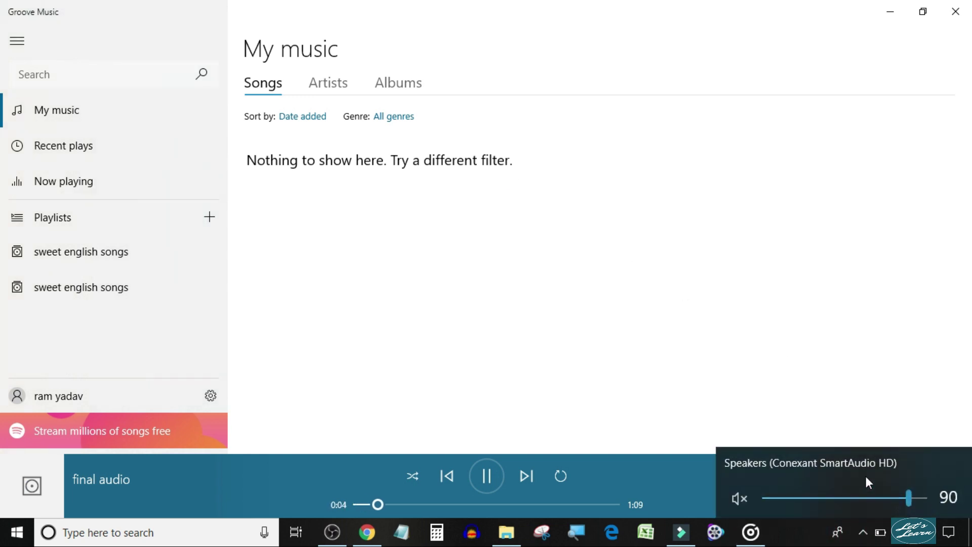
left_click(729, 404)
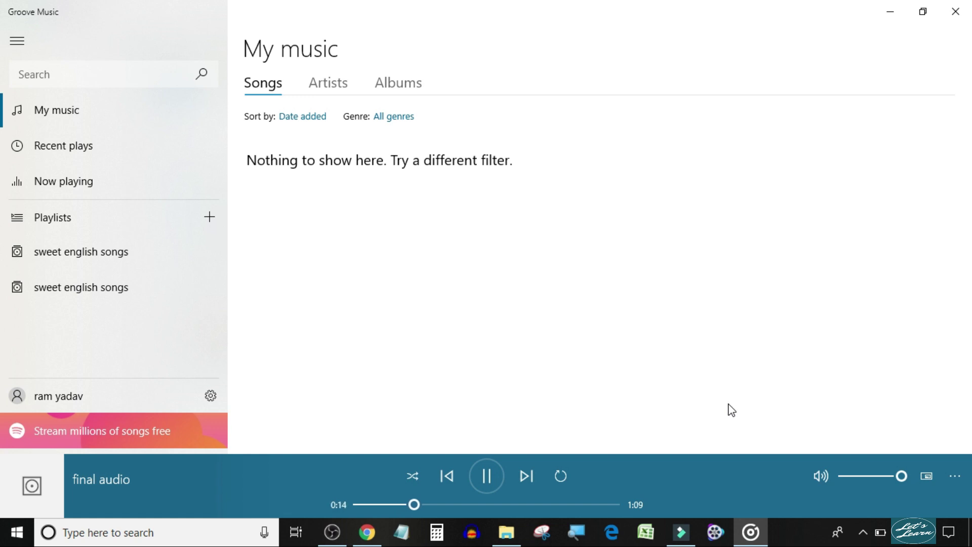
left_click(485, 476)
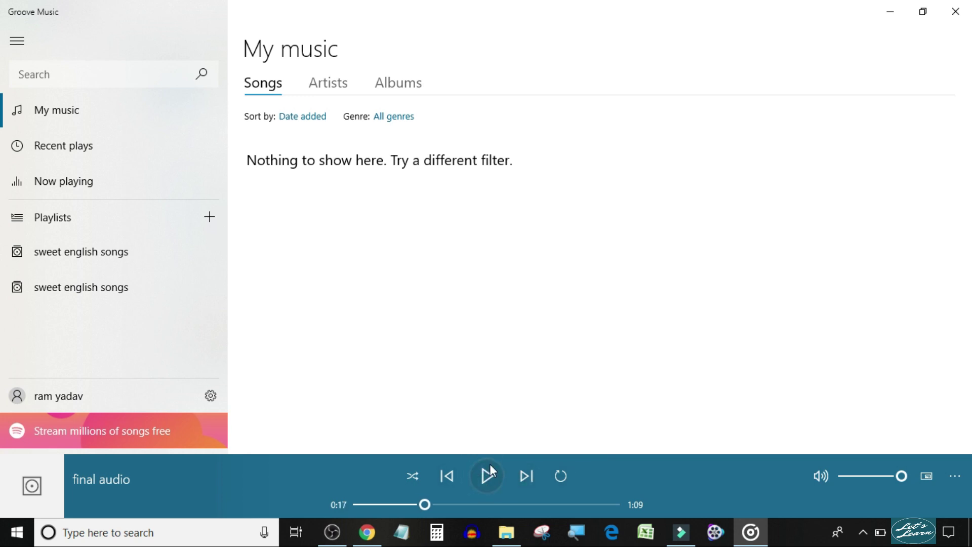